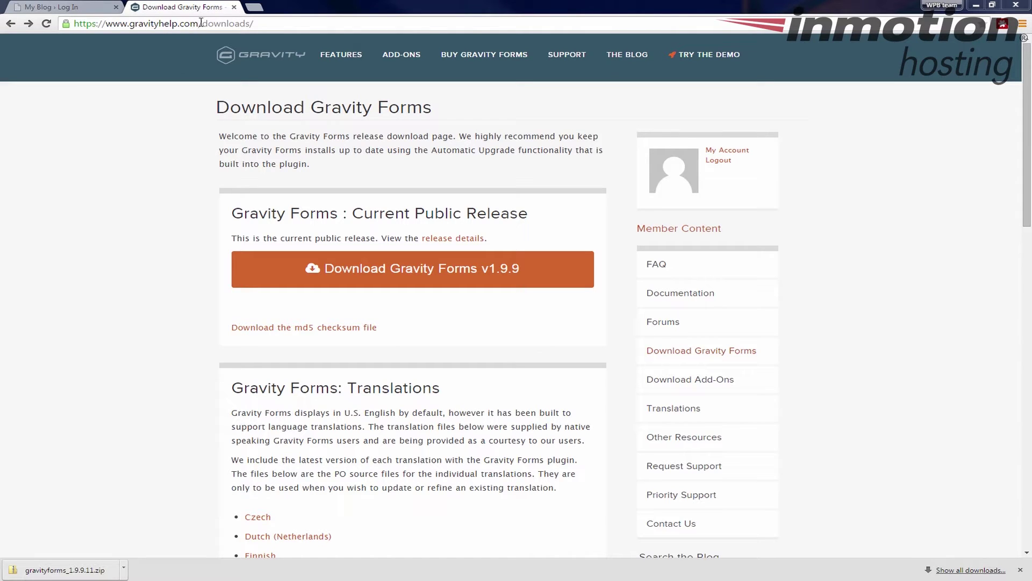
Highlight the gravityhelp.com downloads page address, with the gravityforms 1.9.9.11 zip already downloaded
left_click_drag(258, 27, 131, 28)
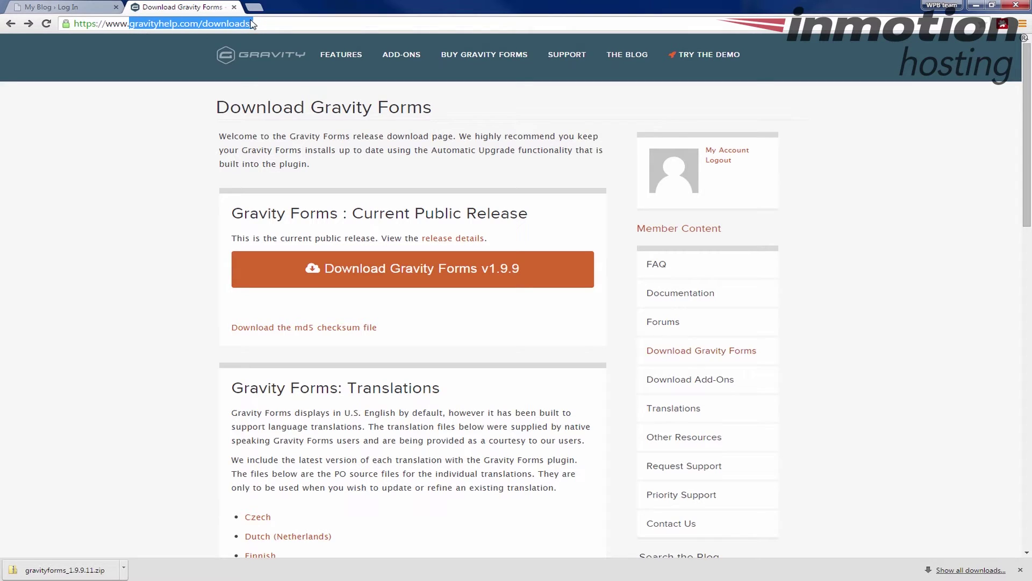
Download the Gravity Forms v1.9.9 release zip from the downloads page
left_click(169, 205)
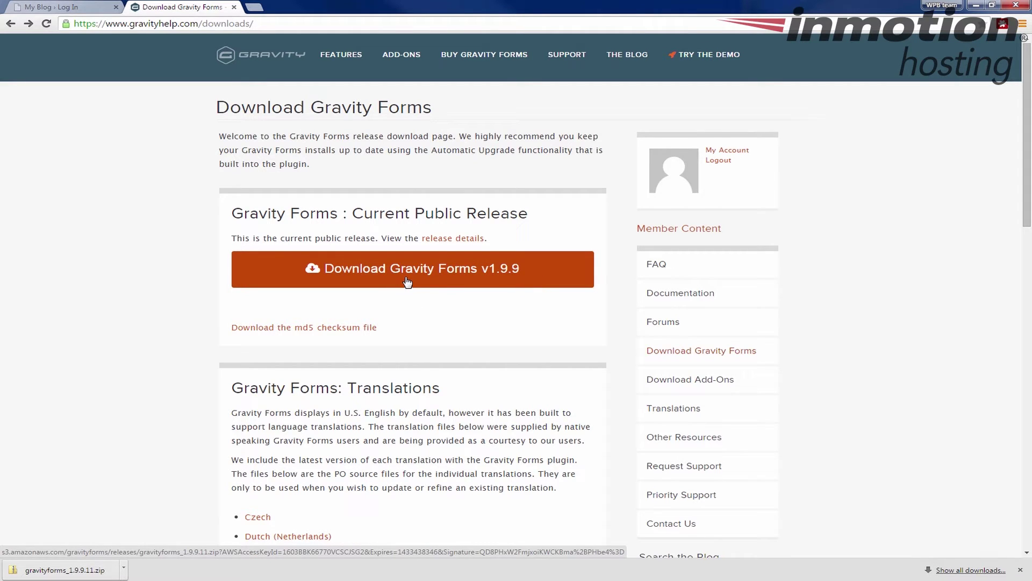
left_click(286, 272)
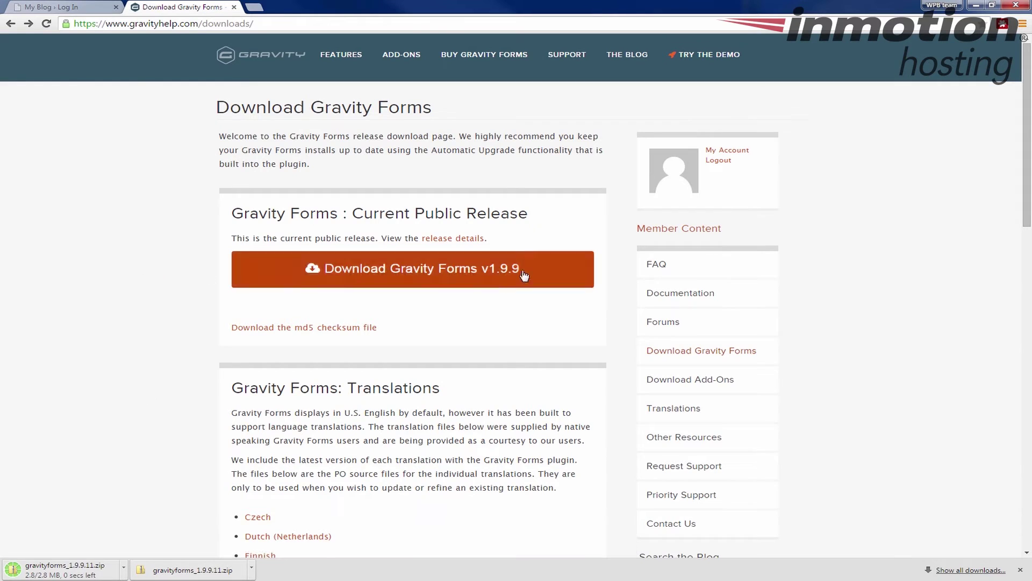
left_click(728, 151)
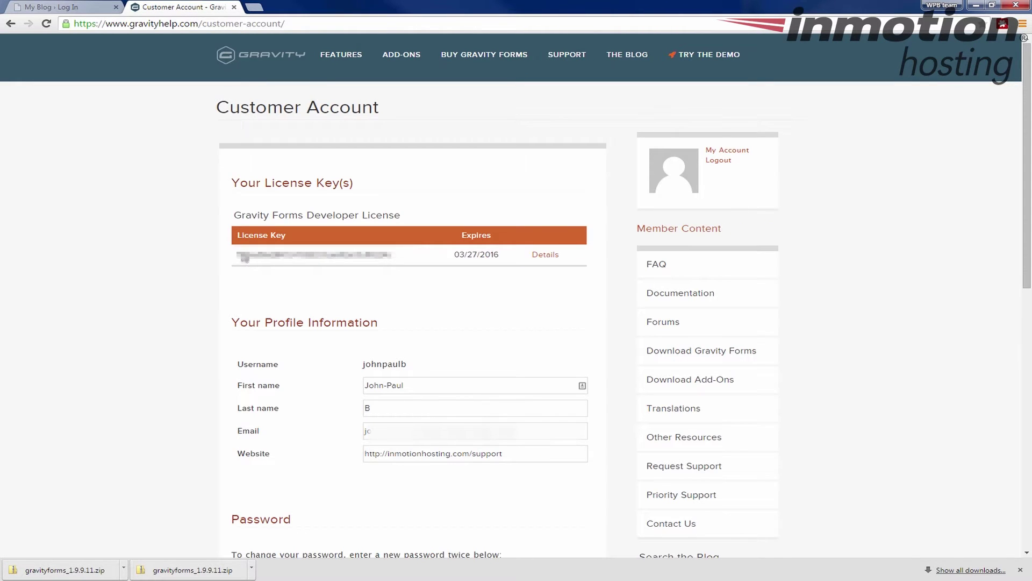
Select the Developer License key in the account's License Key table for copying
left_click_drag(238, 255, 434, 253)
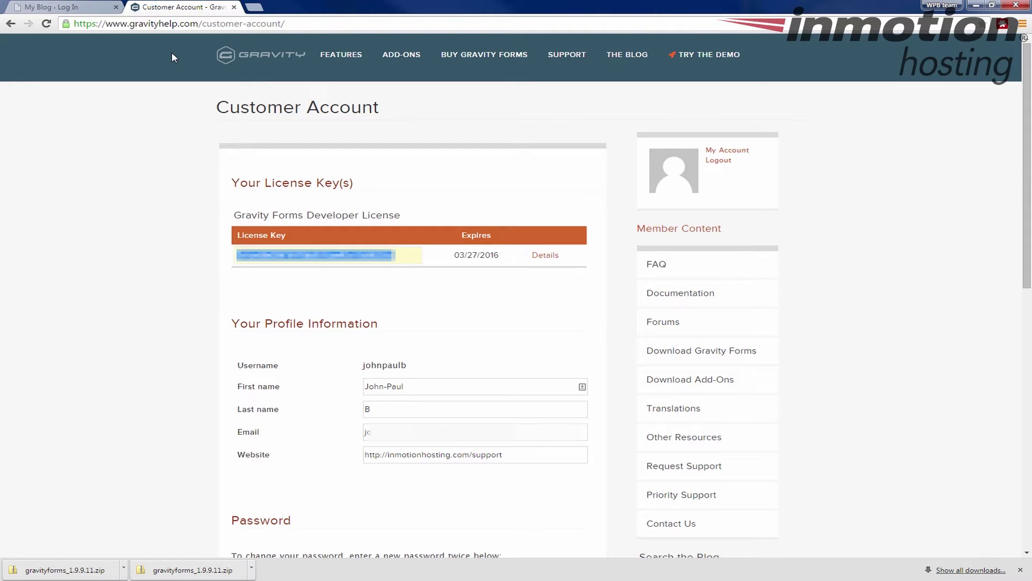
left_click(64, 7)
type("ad")
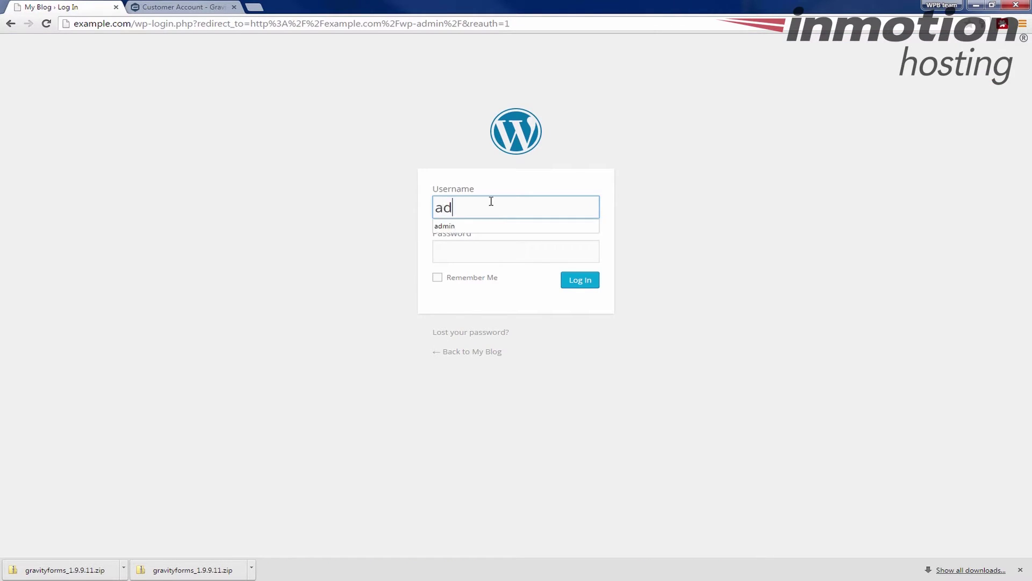
type("min")
Log in to the 'My Blog' WordPress admin with the admin username and password
key("Tab")
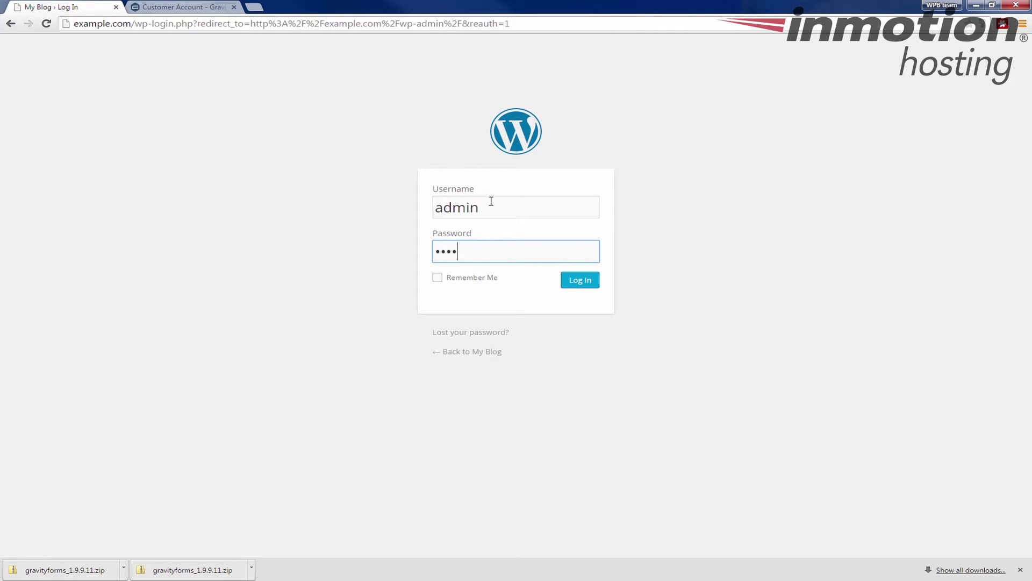
key("Return")
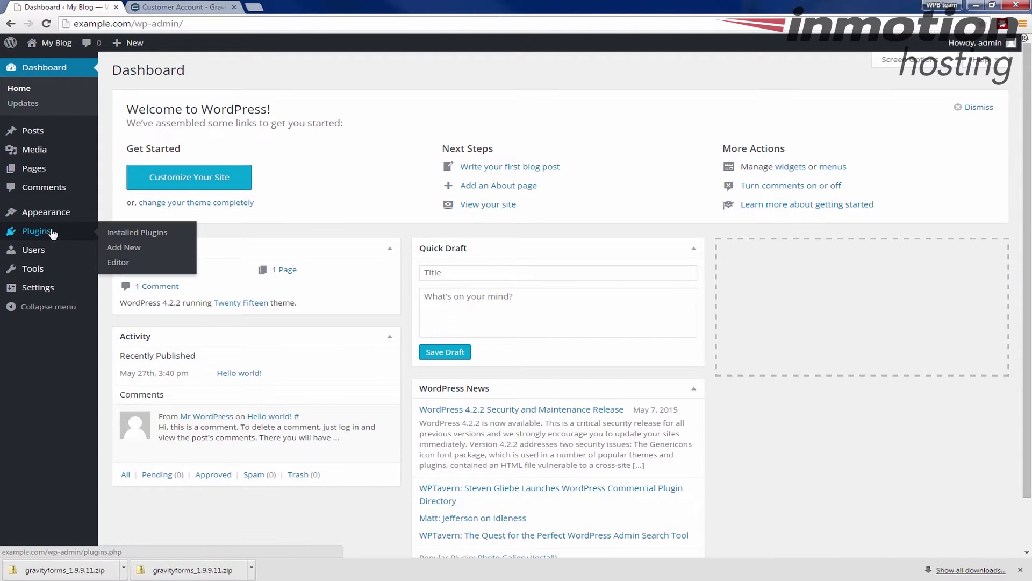
Upload gravityforms_1.9.9.11.zip from Downloads through Plugins > Add New > Upload Plugin
mouse_move(36, 230)
left_click(137, 250)
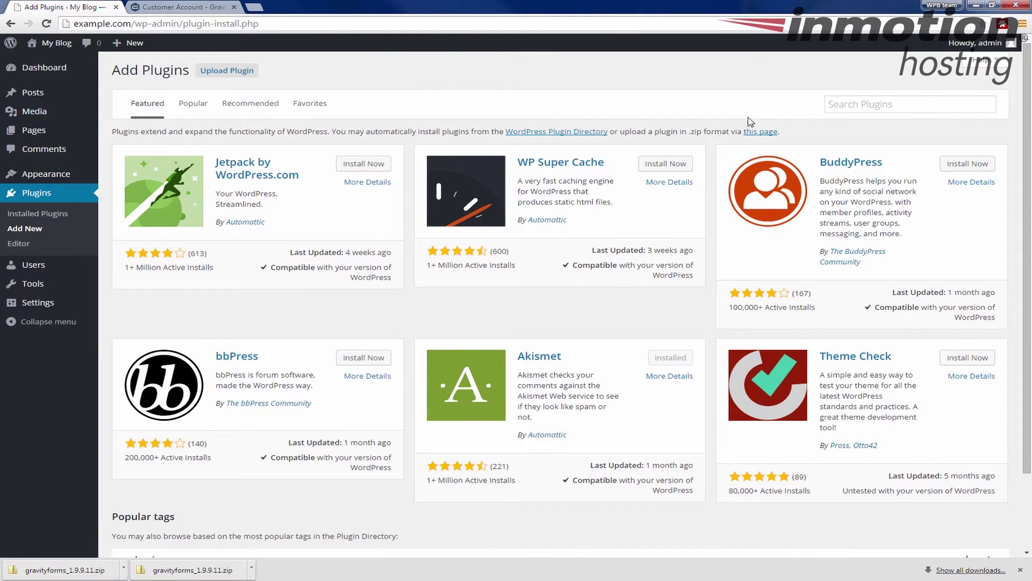
left_click(228, 78)
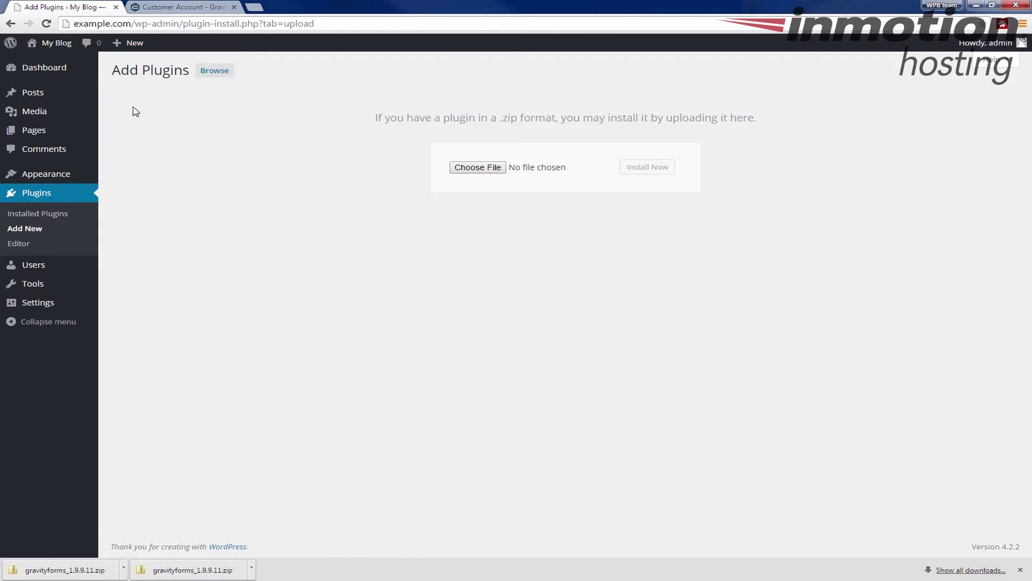
left_click(479, 168)
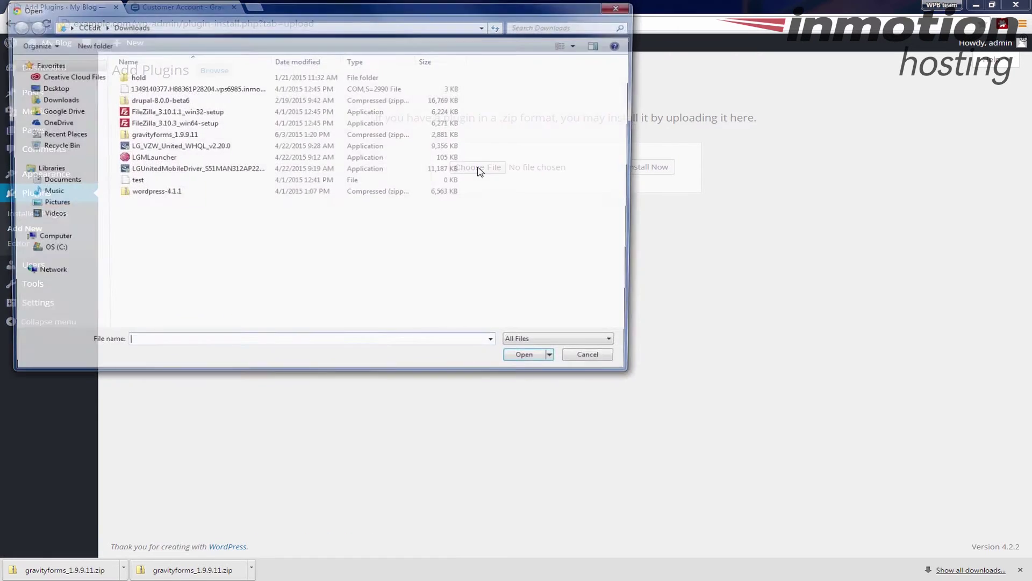
left_click(158, 137)
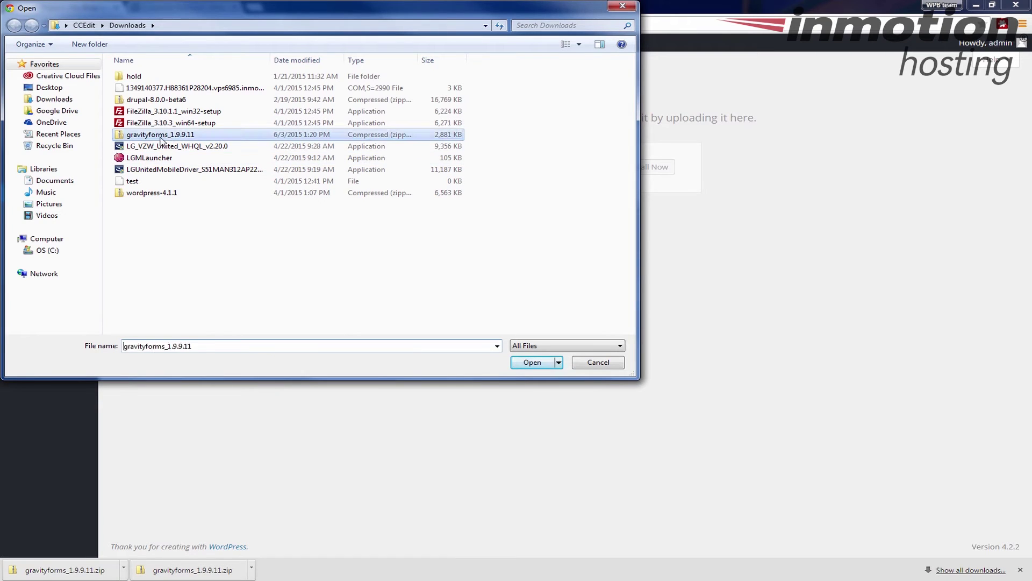
left_click(533, 363)
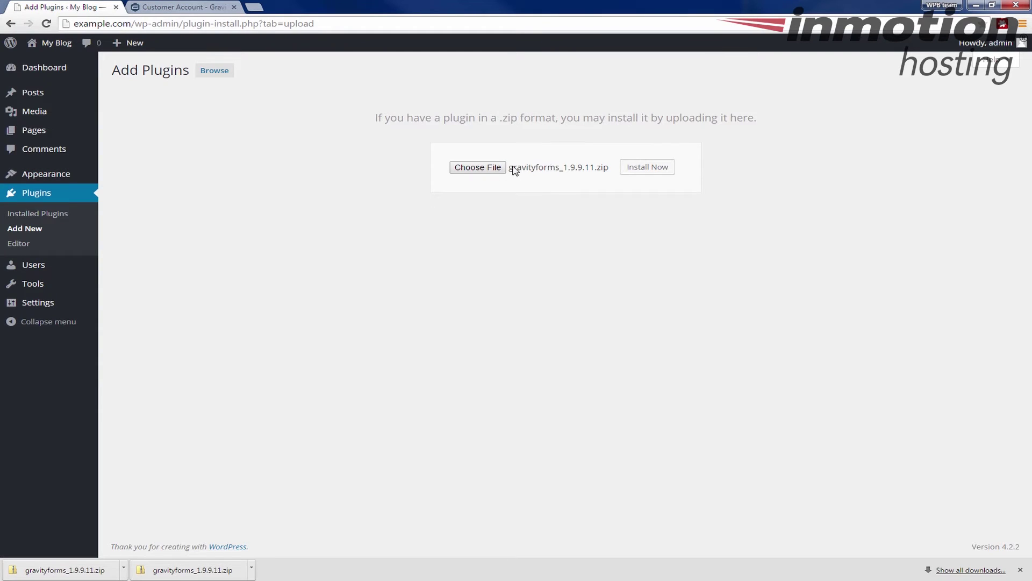
left_click(642, 172)
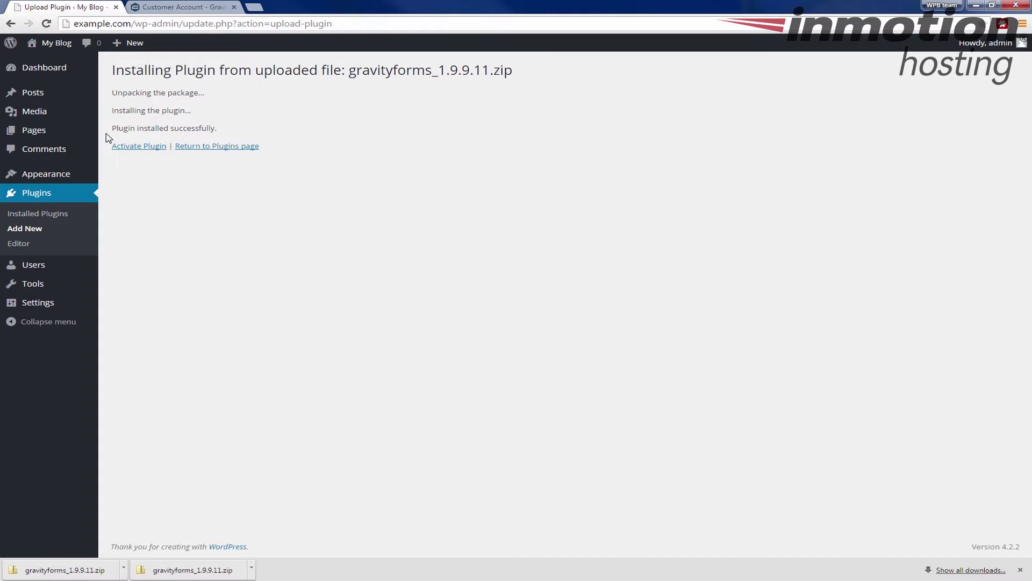
Confirm 'Plugin installed successfully' and activate the Gravity Forms plugin
left_click_drag(109, 129, 251, 123)
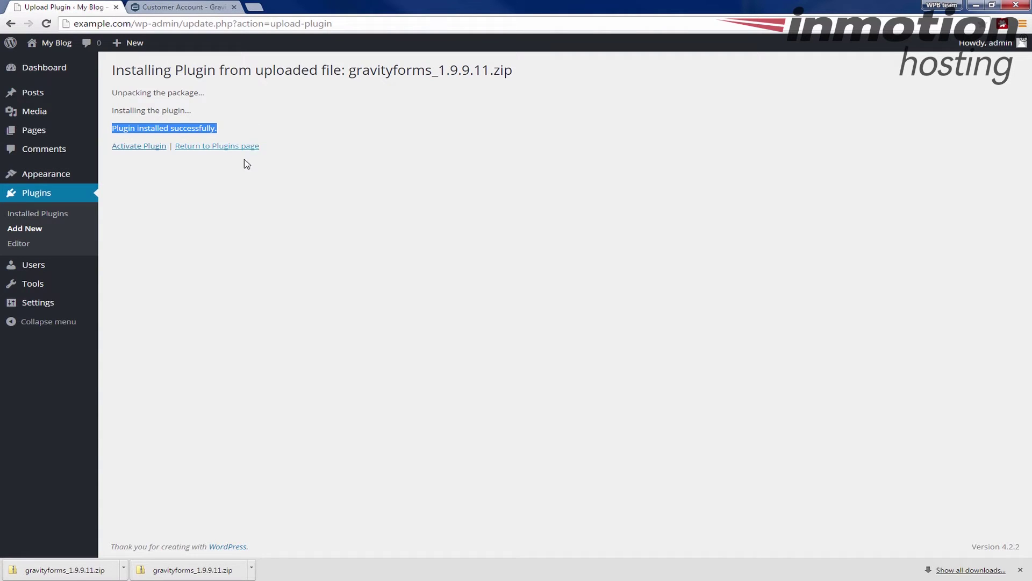
left_click(138, 152)
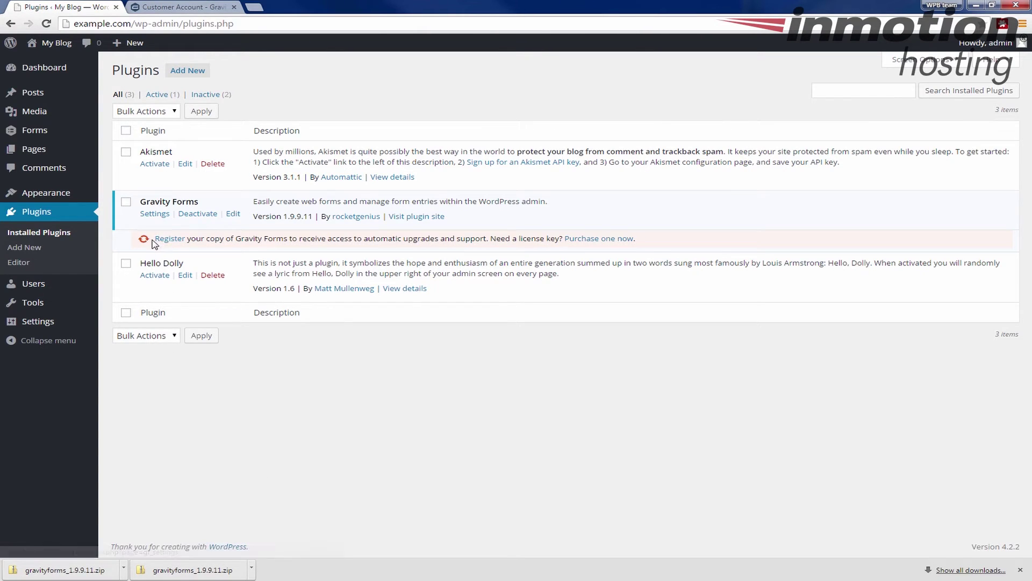
Follow the Register link in the Gravity Forms license notice on the Plugins page
left_click_drag(153, 244, 529, 263)
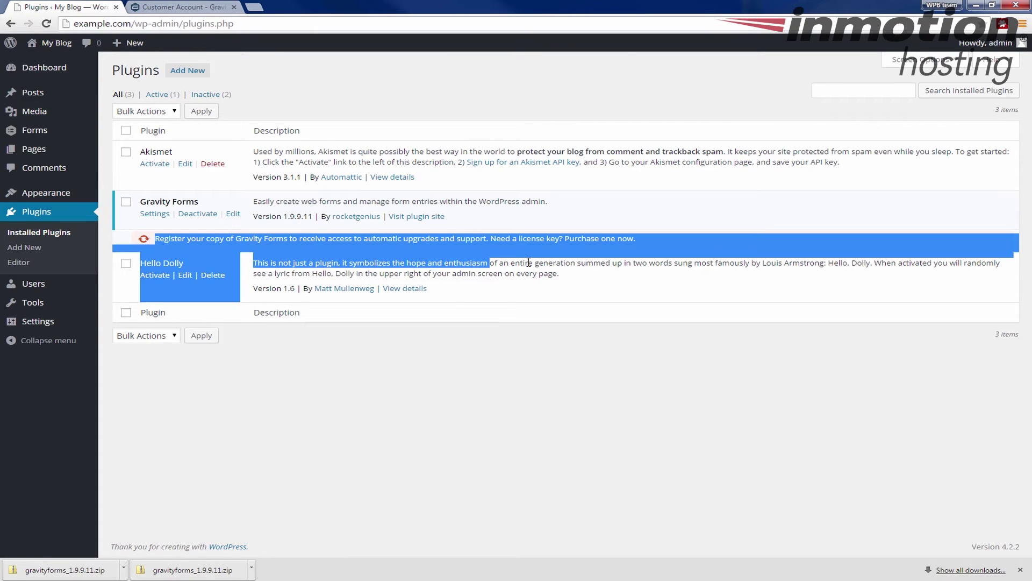
left_click_drag(530, 262, 639, 240)
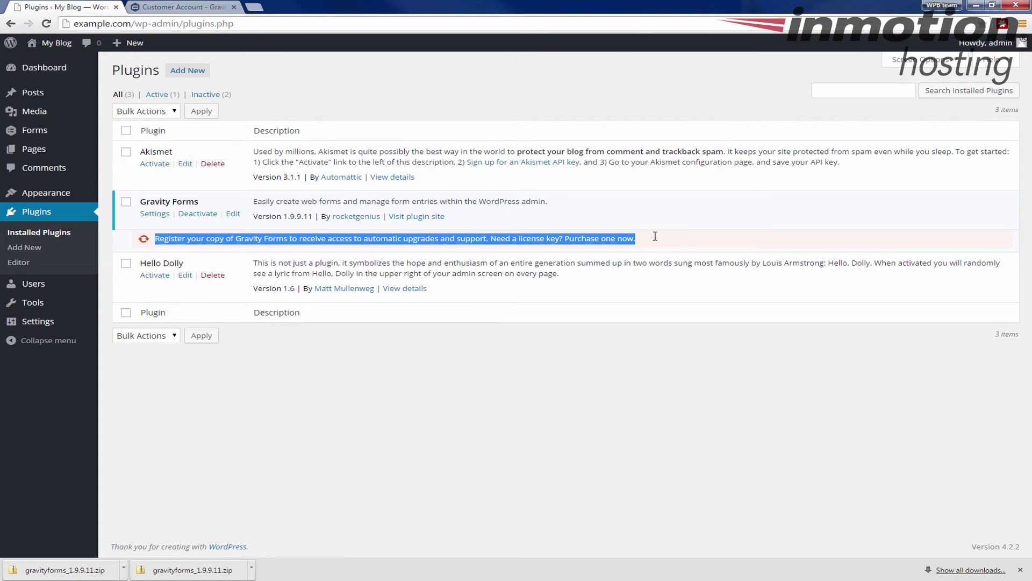
left_click(550, 239)
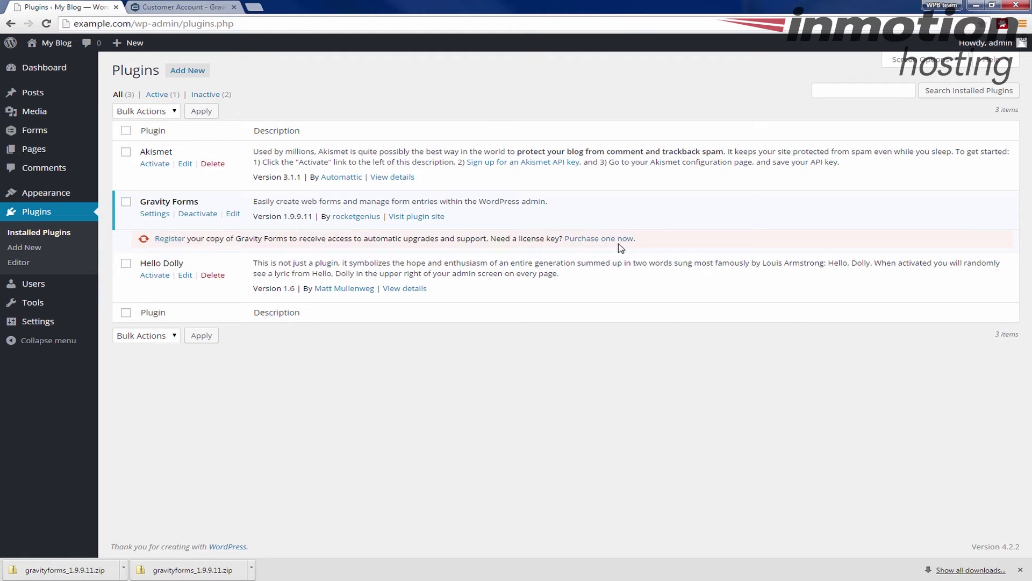
left_click(162, 241)
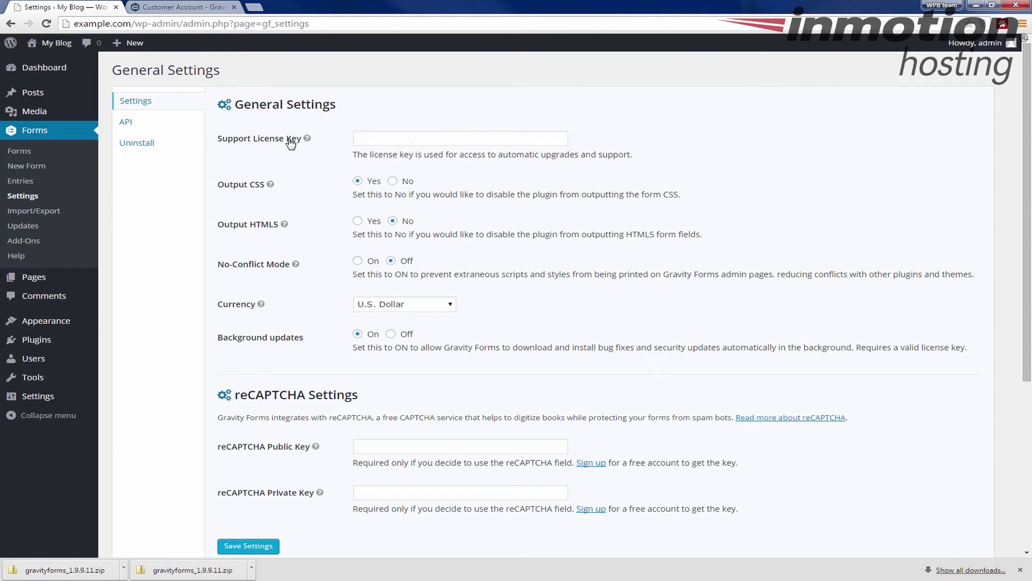
Paste the license key into Support License Key and compare it with the Customer Account key
left_click(384, 141)
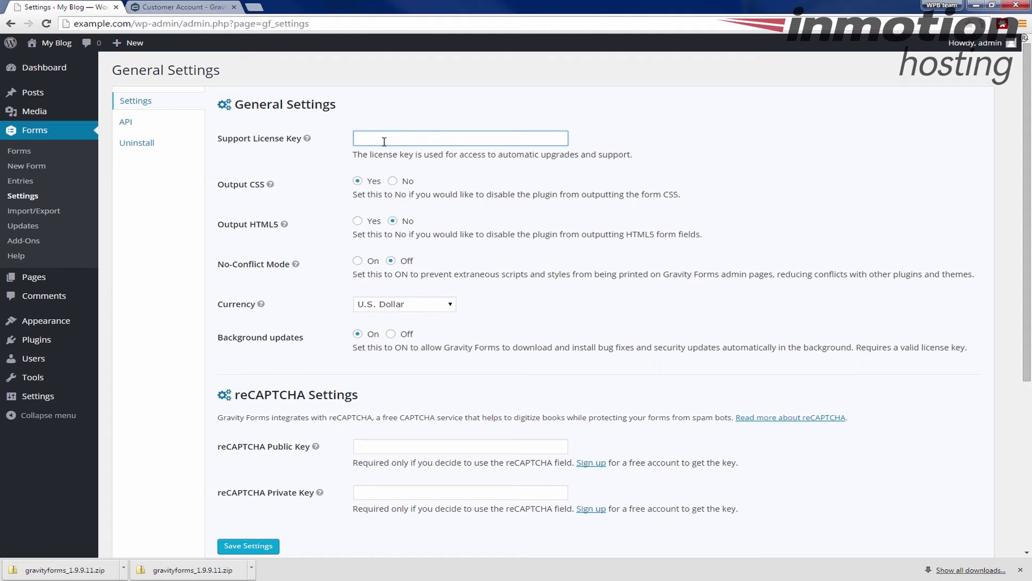
key("ctrl+v")
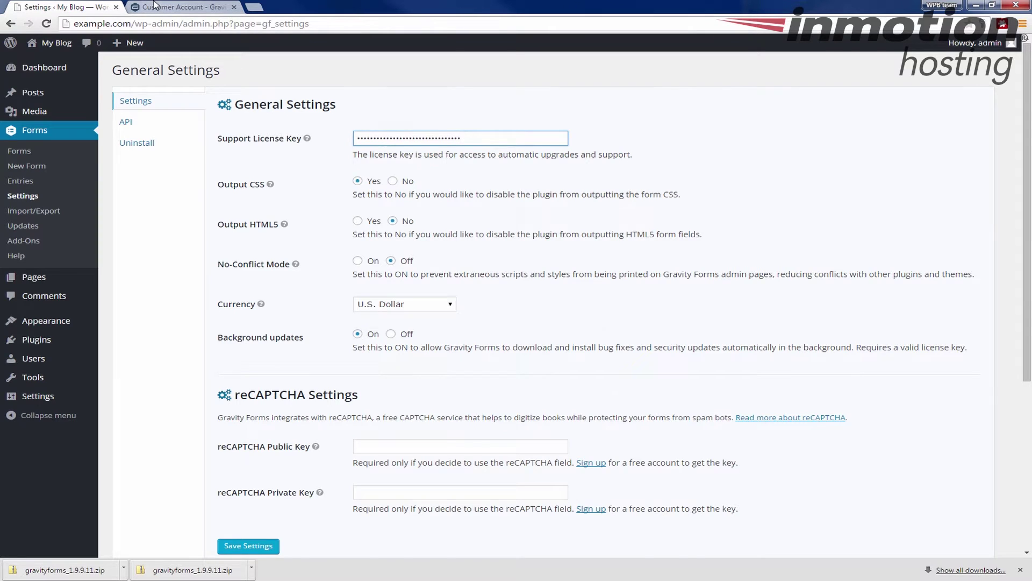
left_click(155, 6)
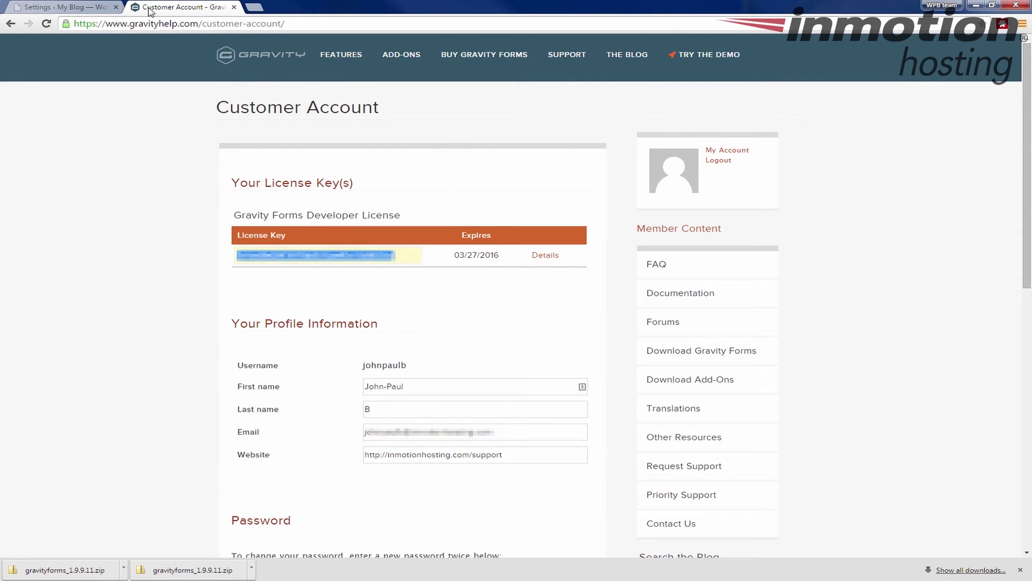
left_click(73, 7)
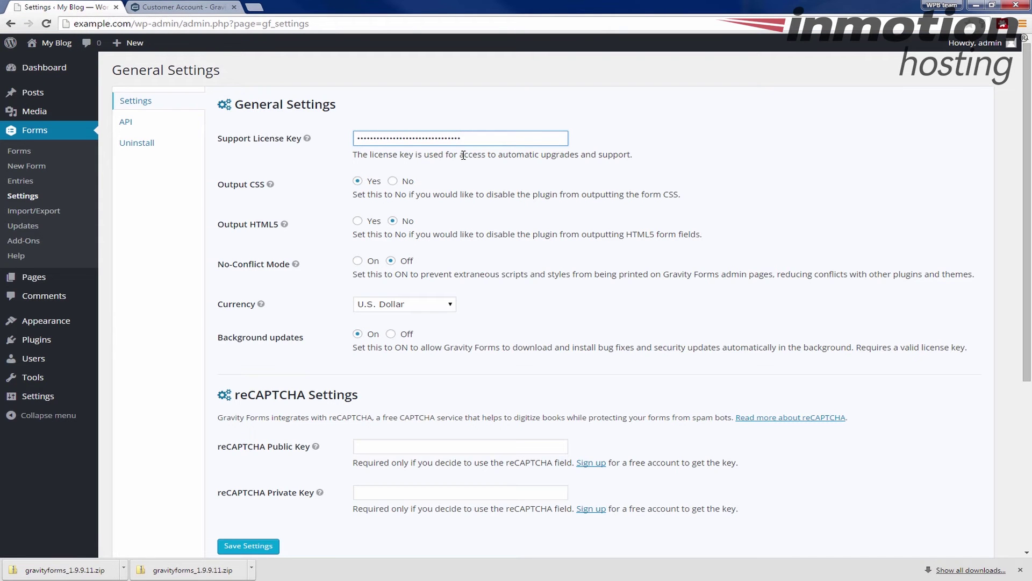
scroll(274, 429, "down", 3)
scroll(538, 173, "up", 3)
scroll(521, 242, "down", 3)
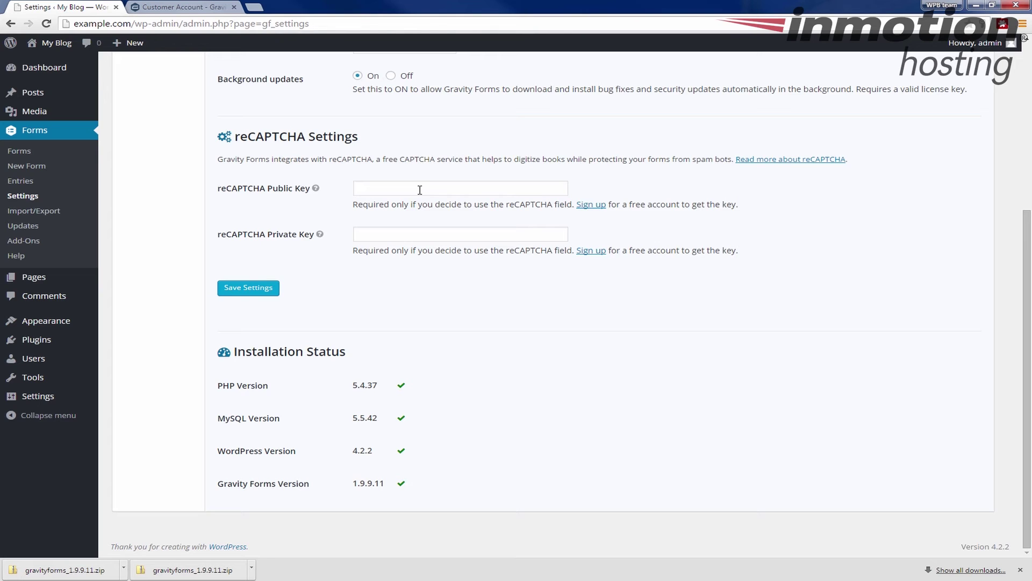
Save the Gravity Forms settings and confirm the 'Settings Updated' notice and Valid Key message
left_click(243, 292)
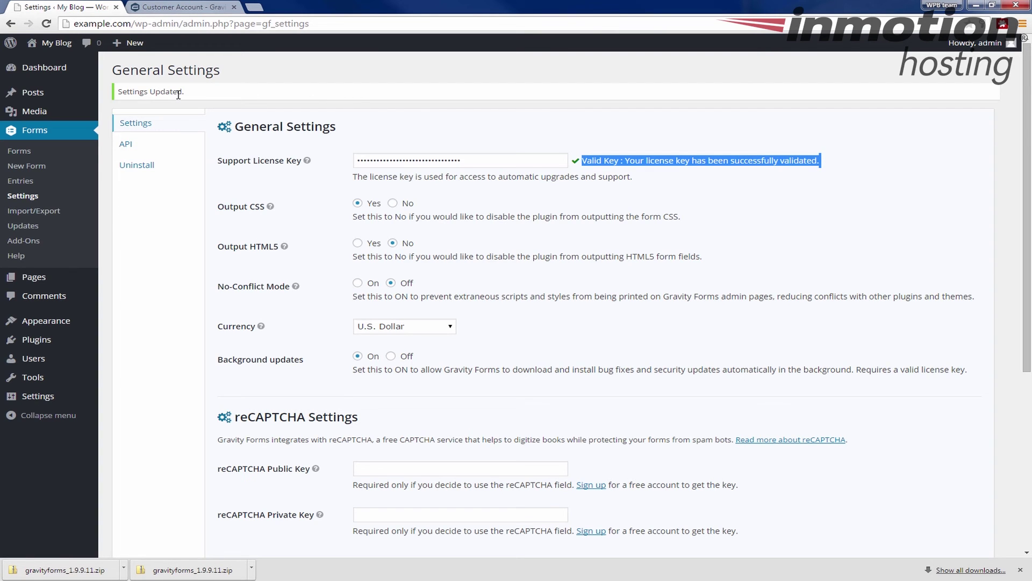
left_click_drag(187, 93, 127, 96)
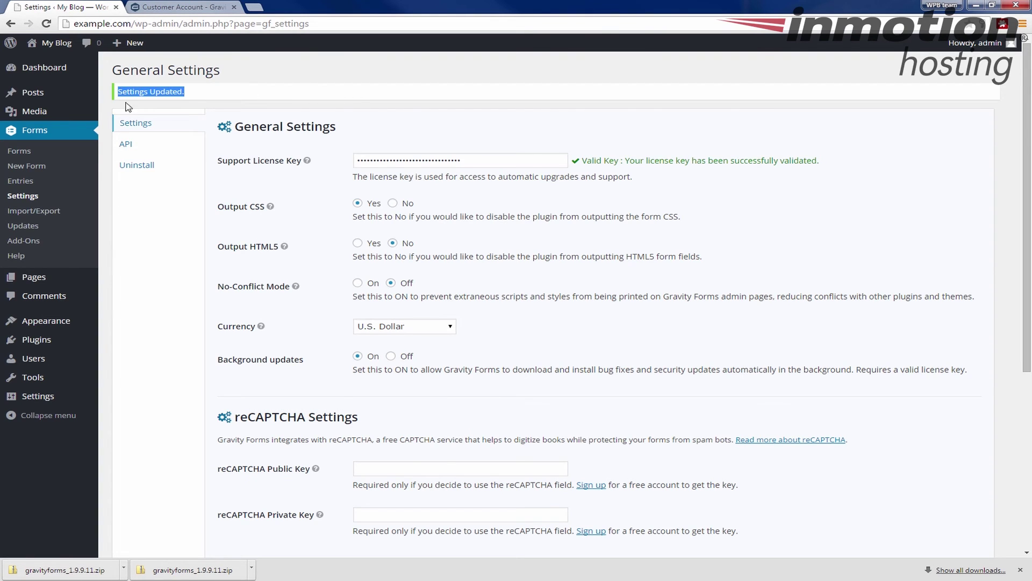
scroll(253, 230, "down", 4)
scroll(253, 234, "up", 1)
scroll(259, 260, "up", 3)
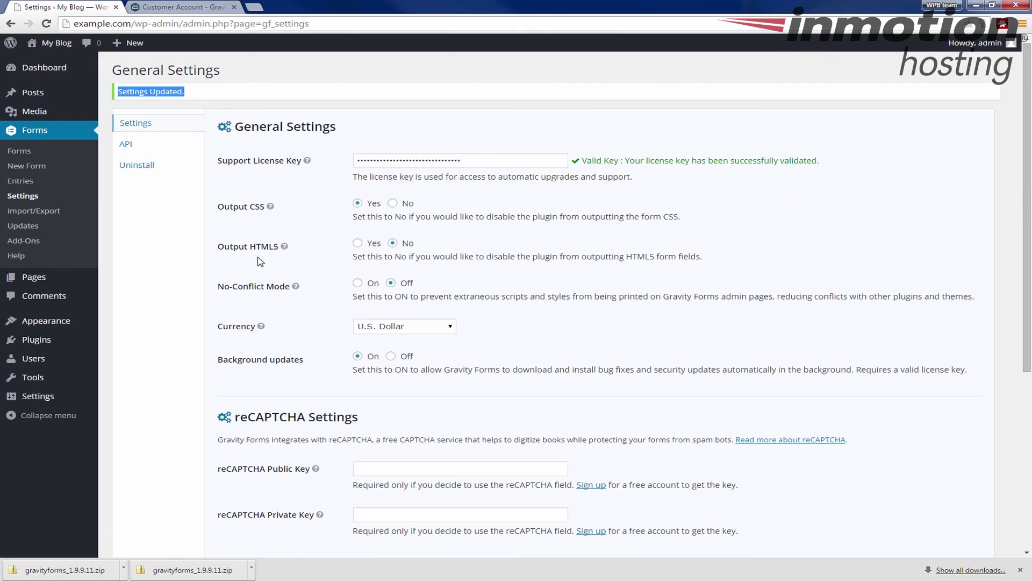